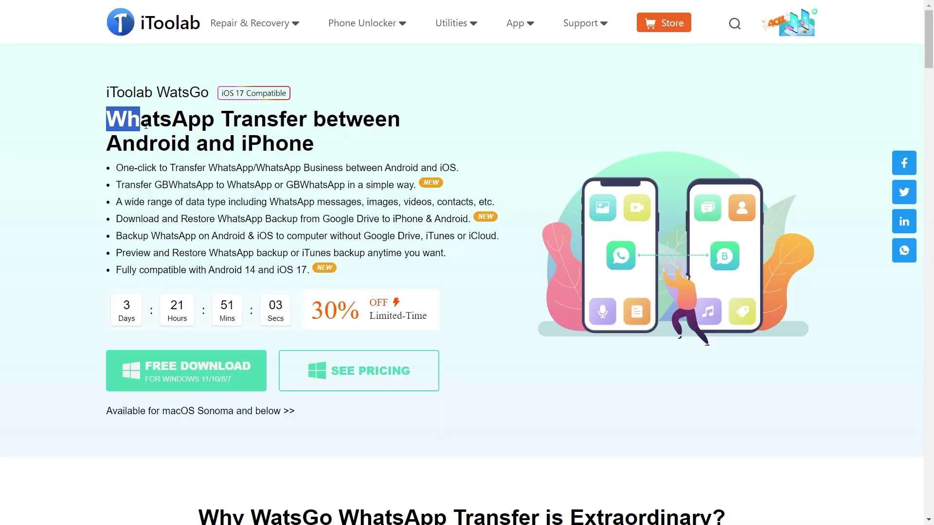
Highlight the WhatsApp Transfer heading, then toggle the WatsGo download between the macOS and Windows editions
left_click_drag(145, 126, 308, 145)
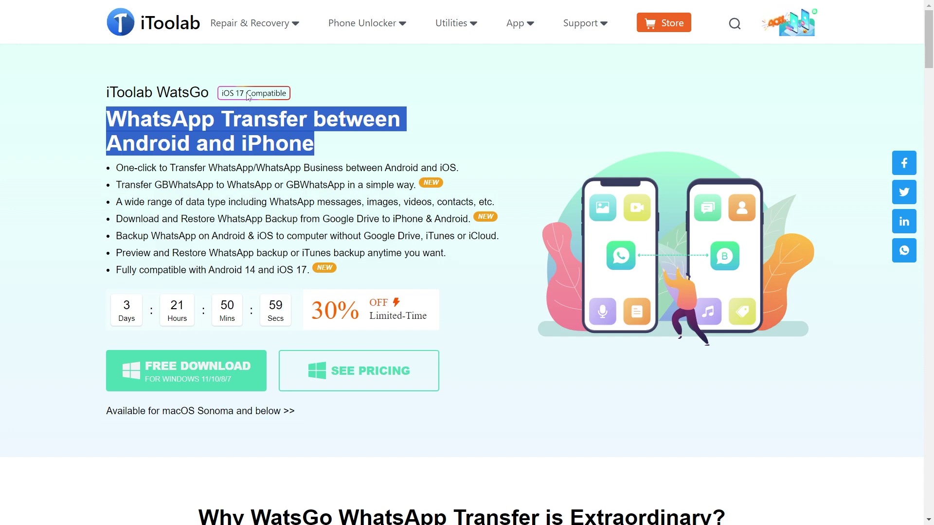
left_click(65, 150)
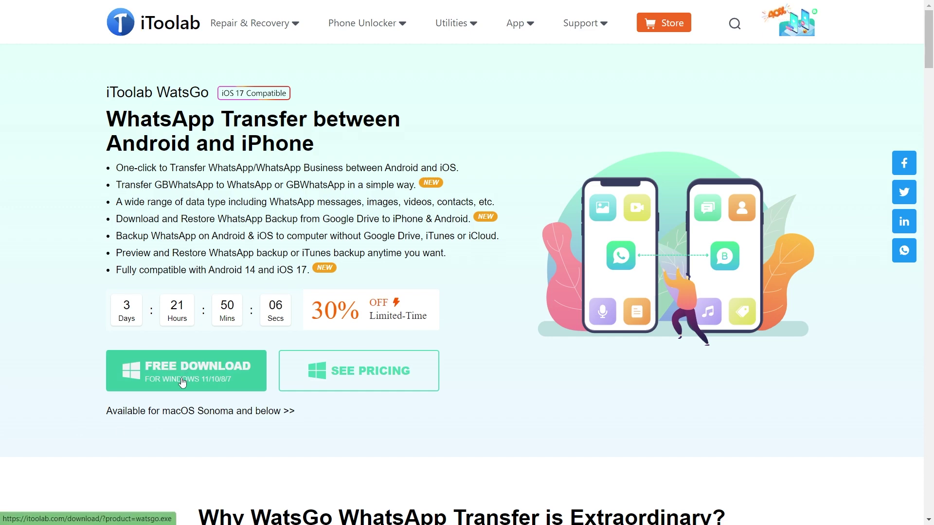
left_click(196, 417)
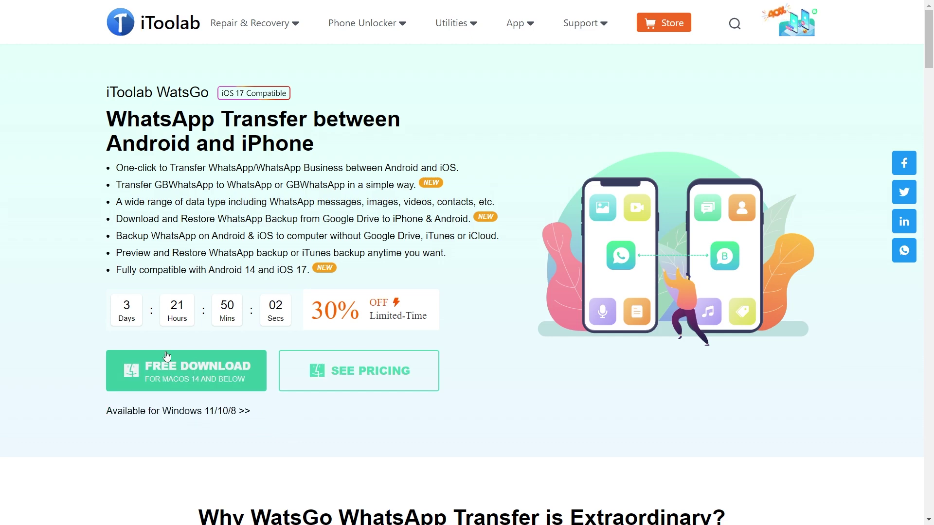
left_click(178, 411)
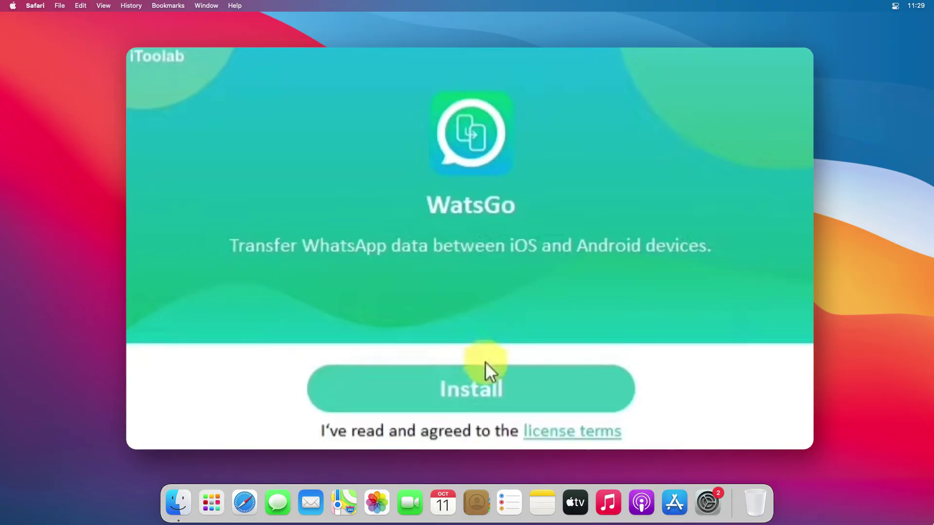
Install WatsGo on the Mac from the open installer
left_click(476, 395)
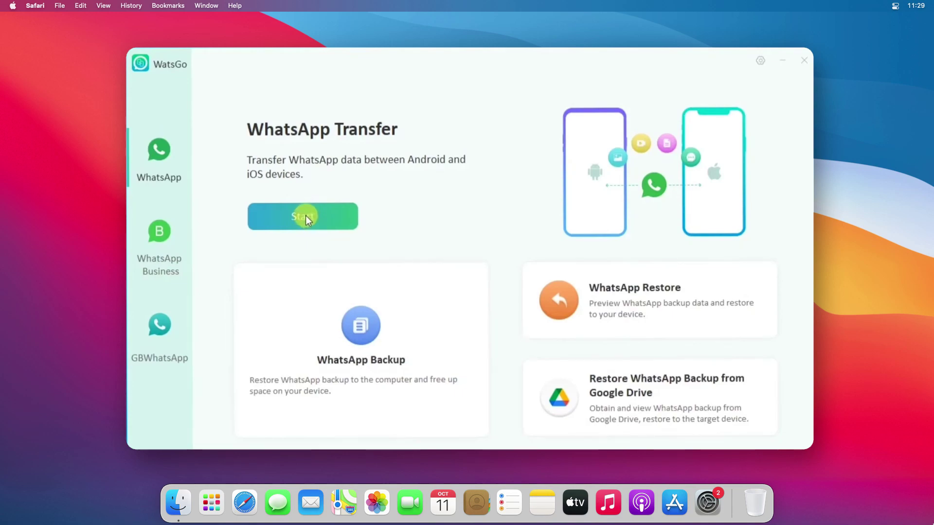
Begin a WhatsApp transfer and swap the devices so Android is Source and iPhone is Destination
left_click(306, 217)
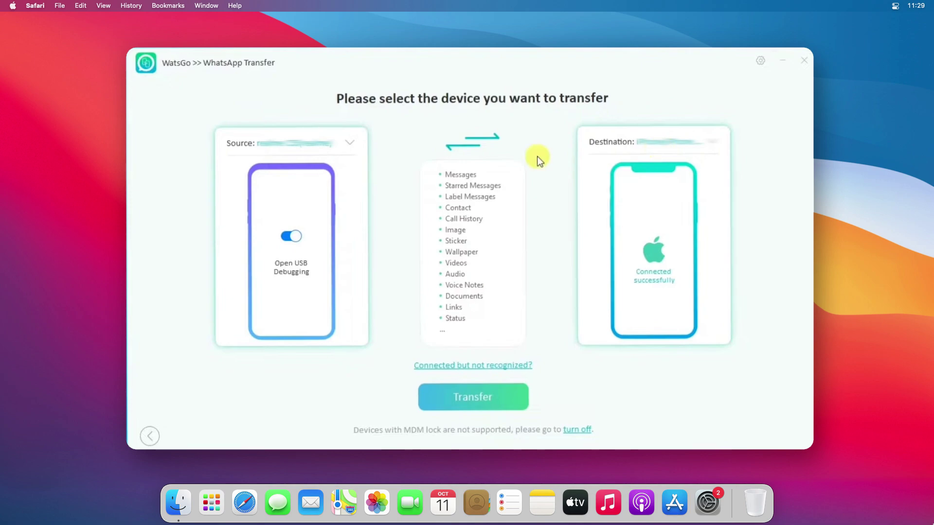
left_click(474, 144)
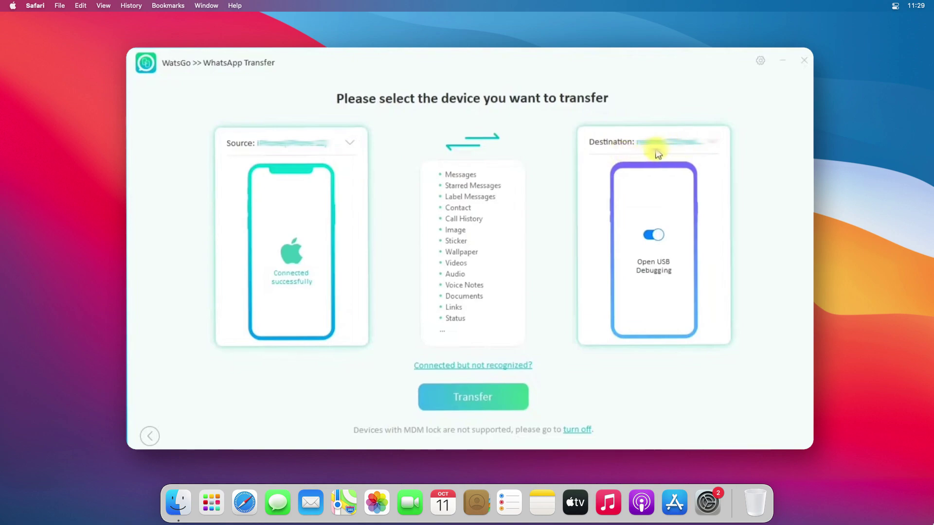
left_click(466, 143)
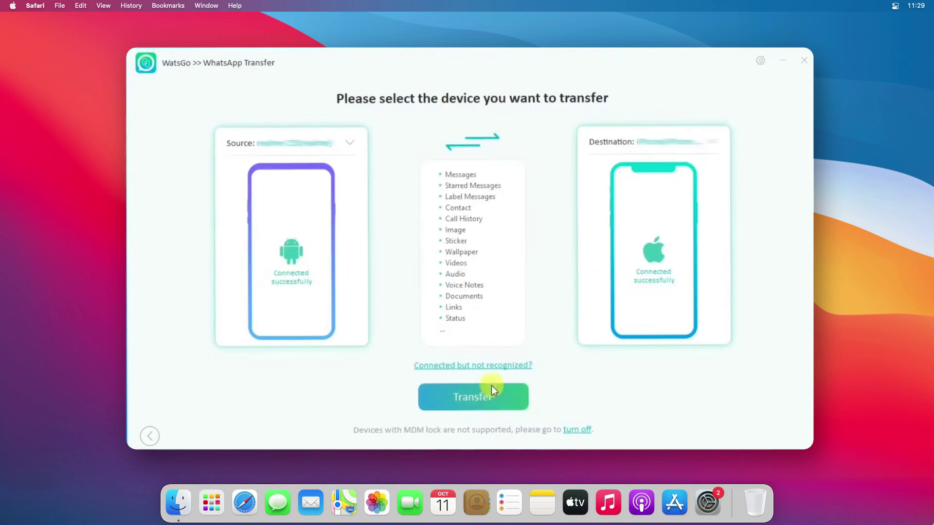
Start the transfer, accept overwriting iPhone data, exclude Stickers, and confirm encrypted backup is enabled
left_click(471, 396)
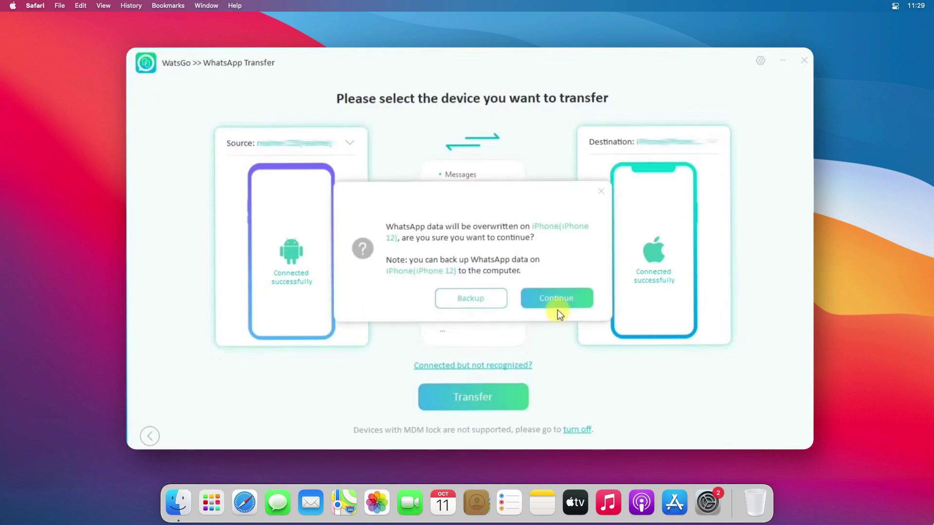
left_click(551, 299)
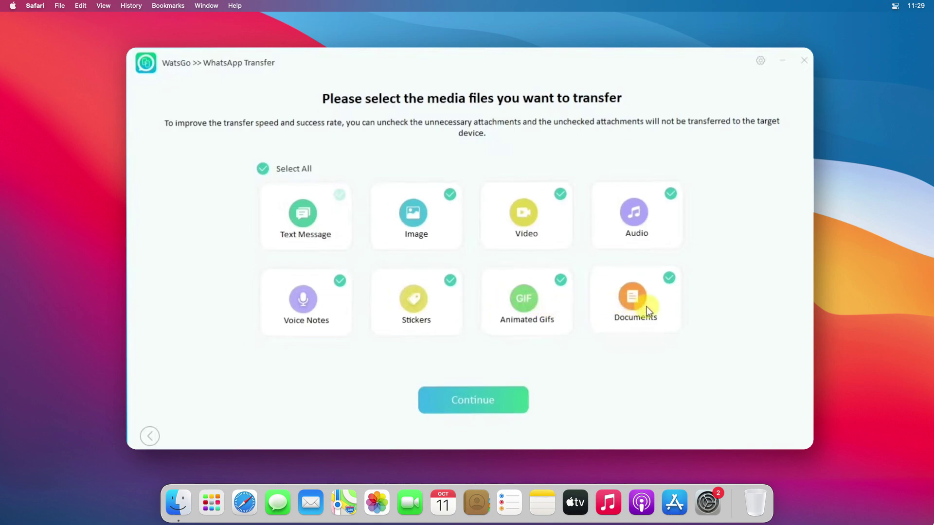
left_click(450, 286)
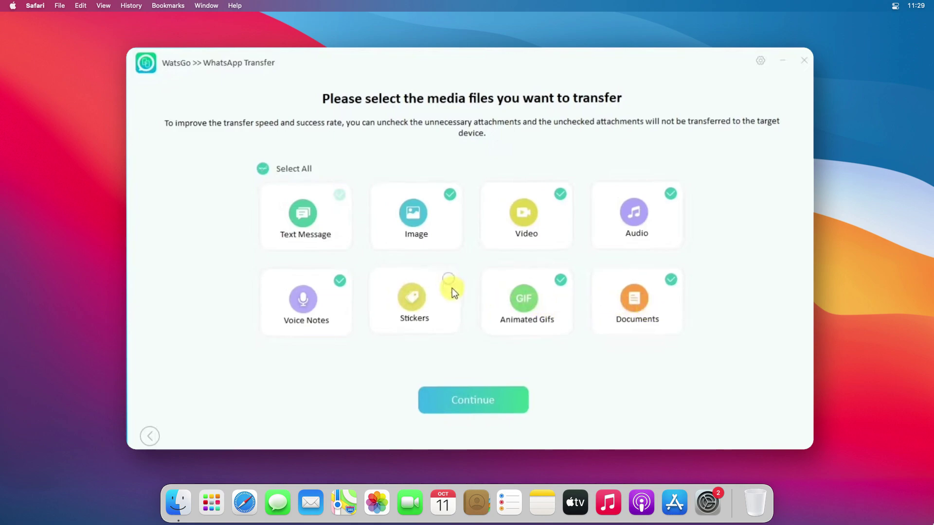
left_click(474, 401)
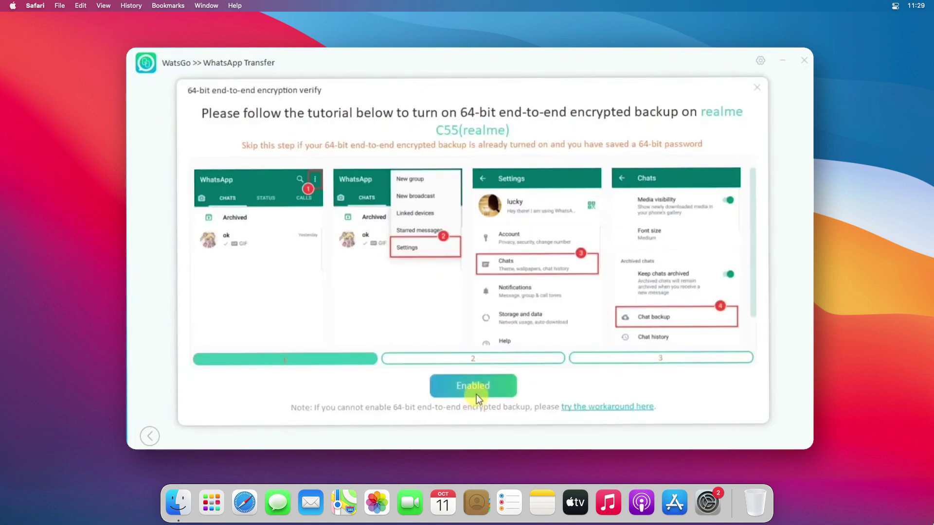
left_click(476, 395)
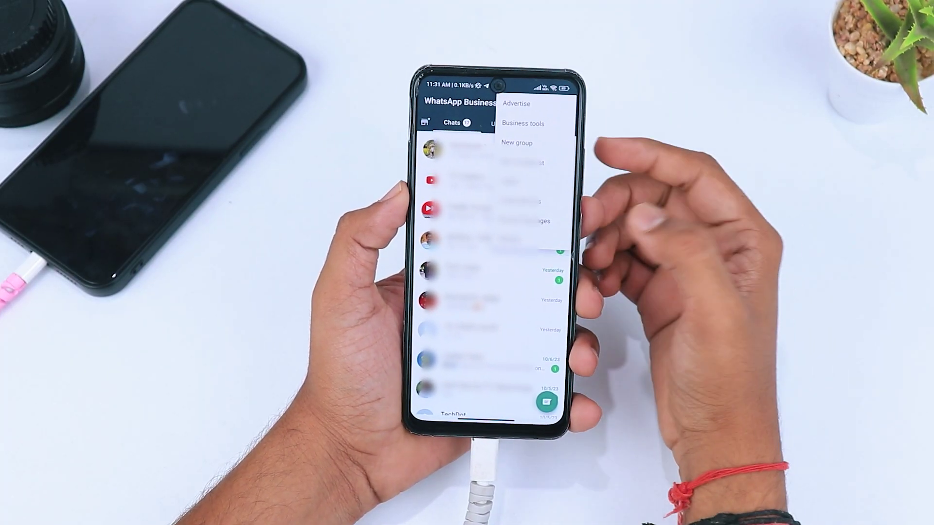
Run a new WhatsApp Business backup via Settings > Chats > Chat backup > Back up
left_click(522, 239)
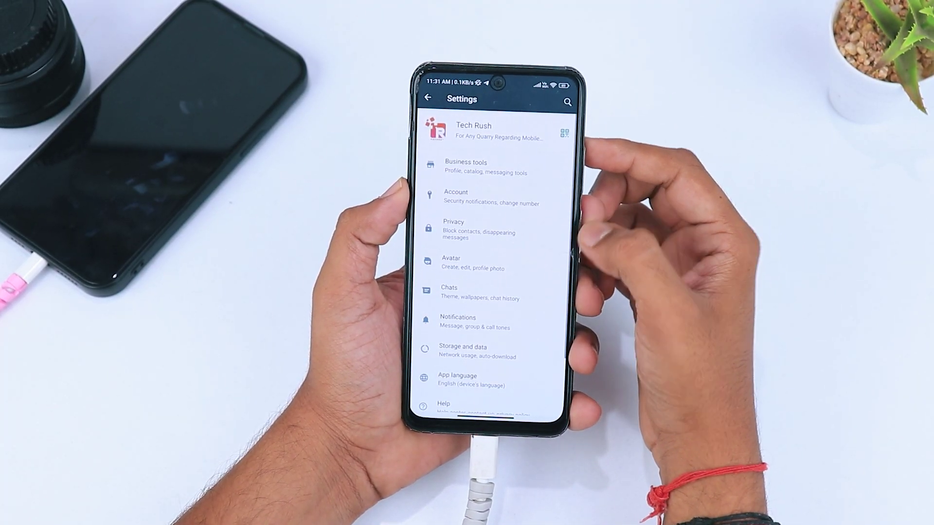
left_click(467, 291)
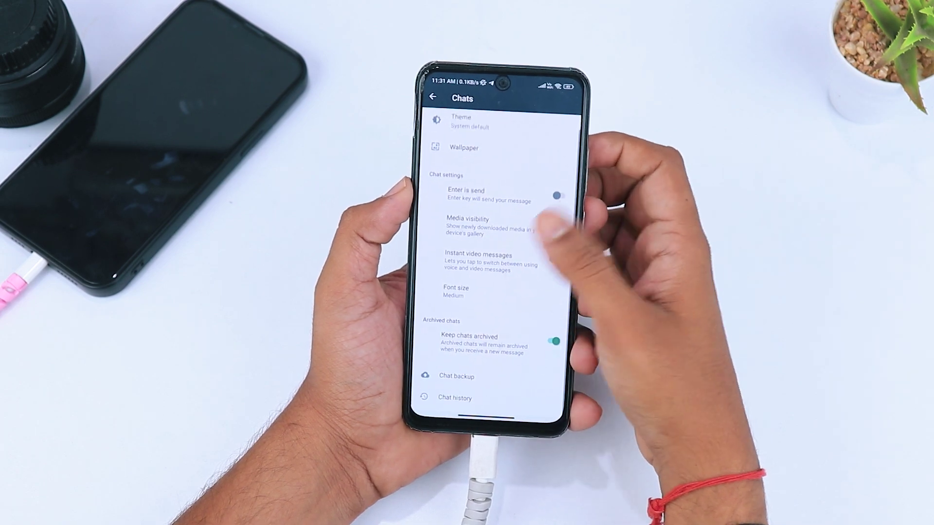
left_click(510, 376)
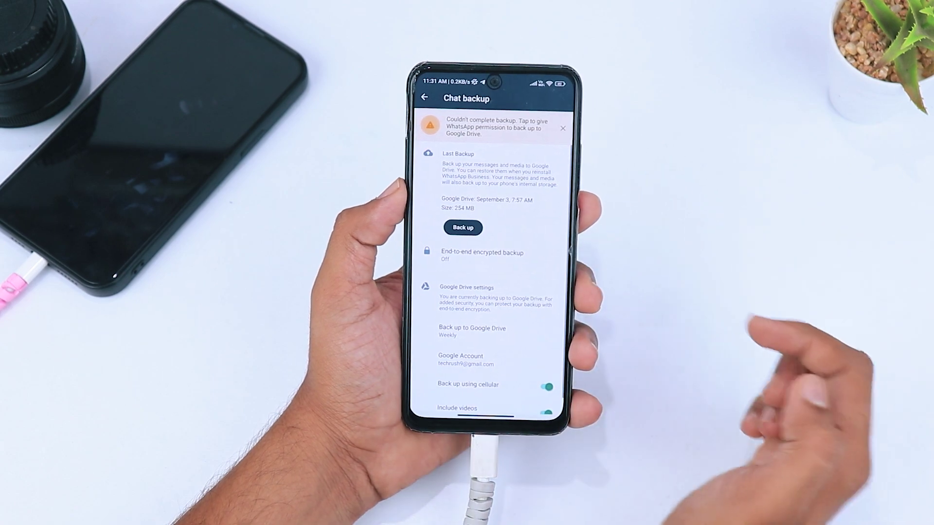
left_click(461, 229)
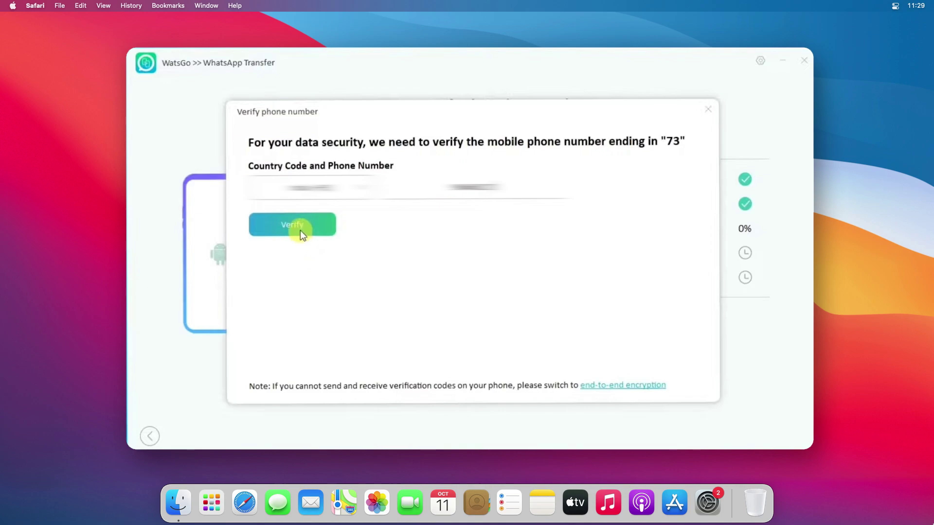
Submit the phone verification code and confirm WhatsApp is logged in on the iPhone
left_click(308, 342)
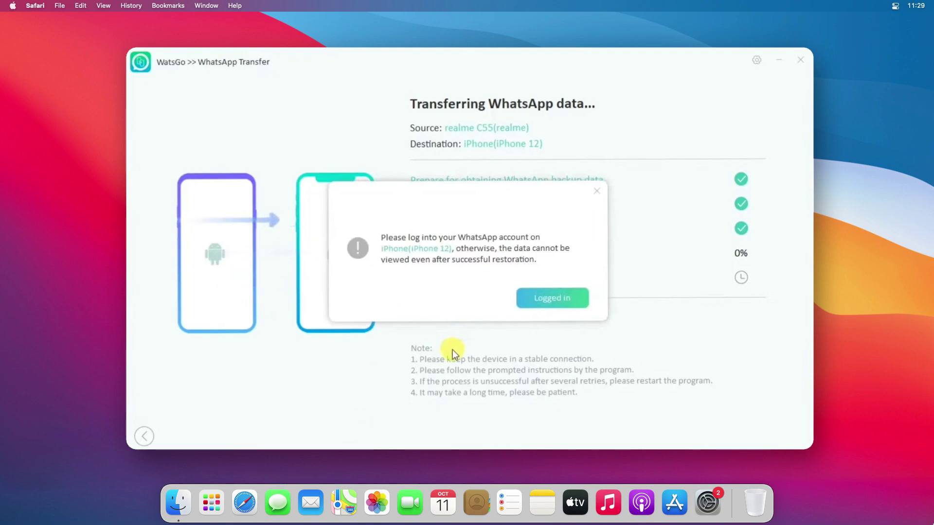
left_click(556, 303)
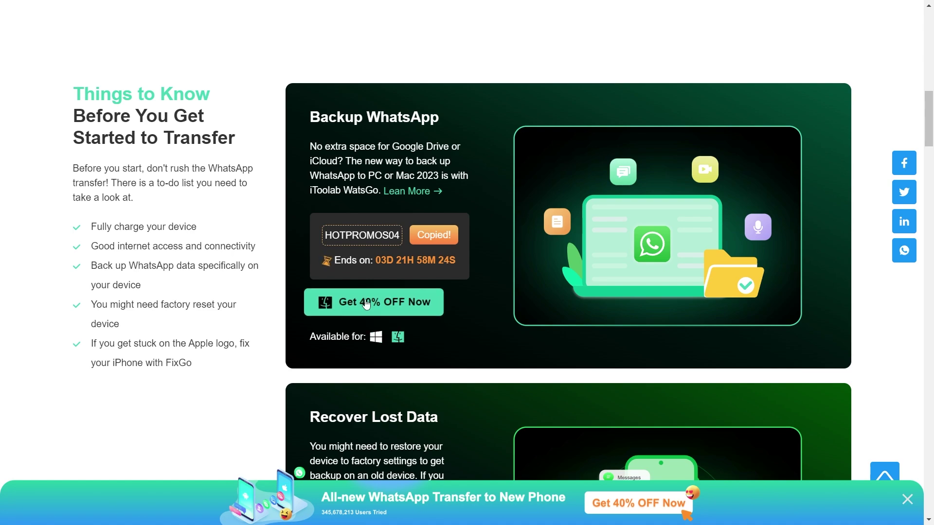
scroll(375, 337, "down", 1)
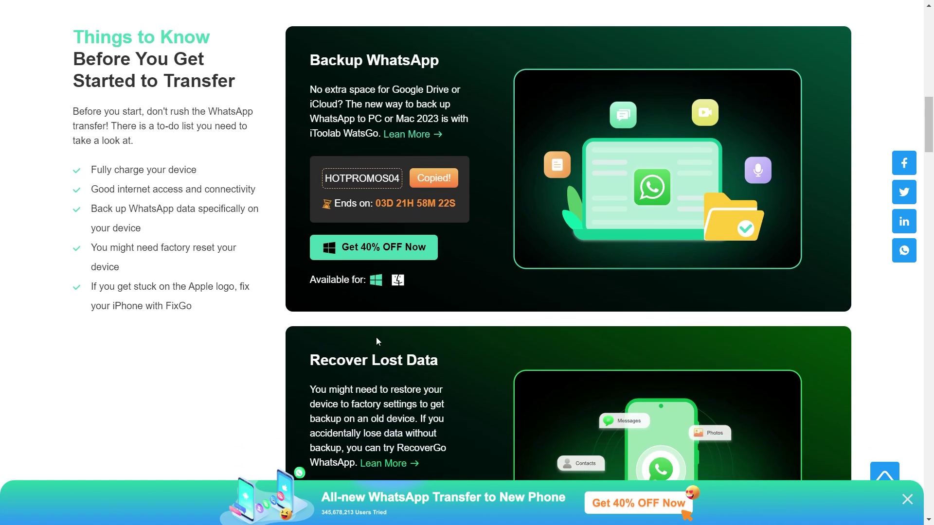
scroll(376, 337, "down", 2)
scroll(375, 337, "down", 1)
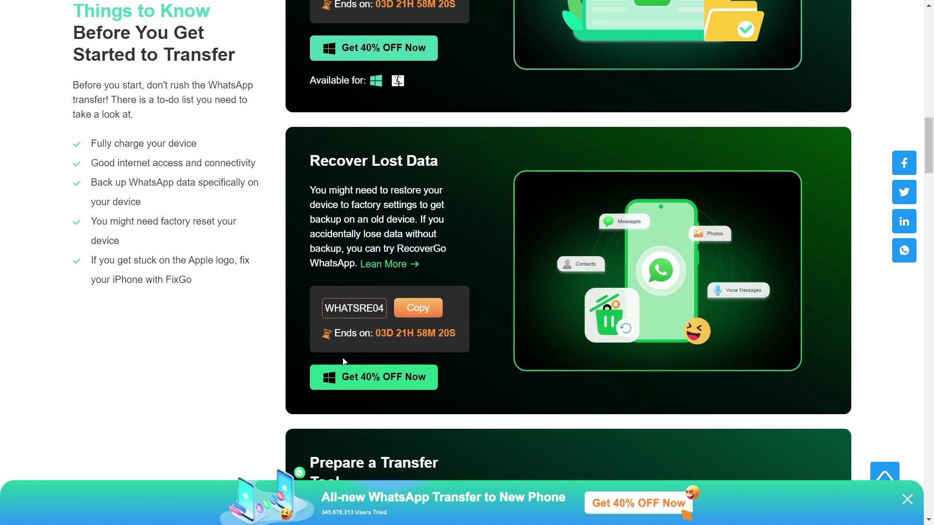
scroll(413, 344, "down", 1)
scroll(413, 341, "down", 3)
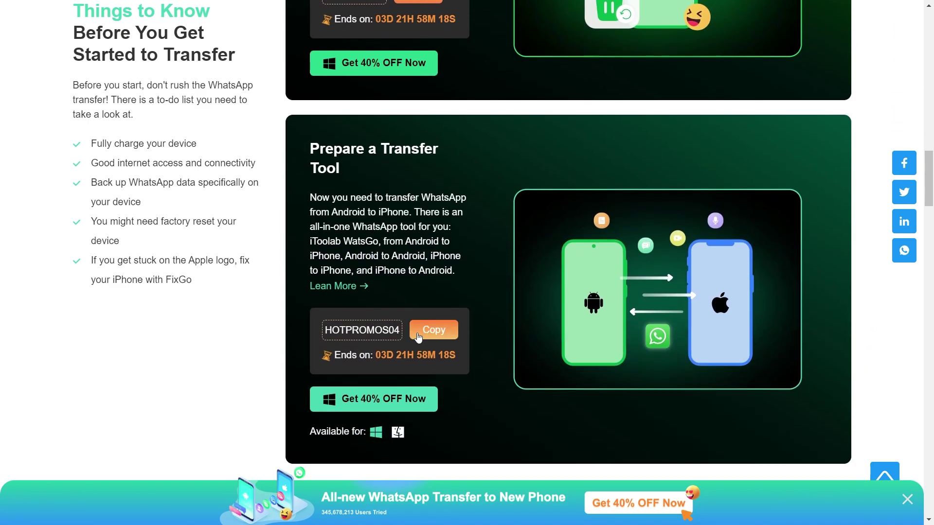
scroll(418, 336, "down", 1)
scroll(647, 453, "down", 10)
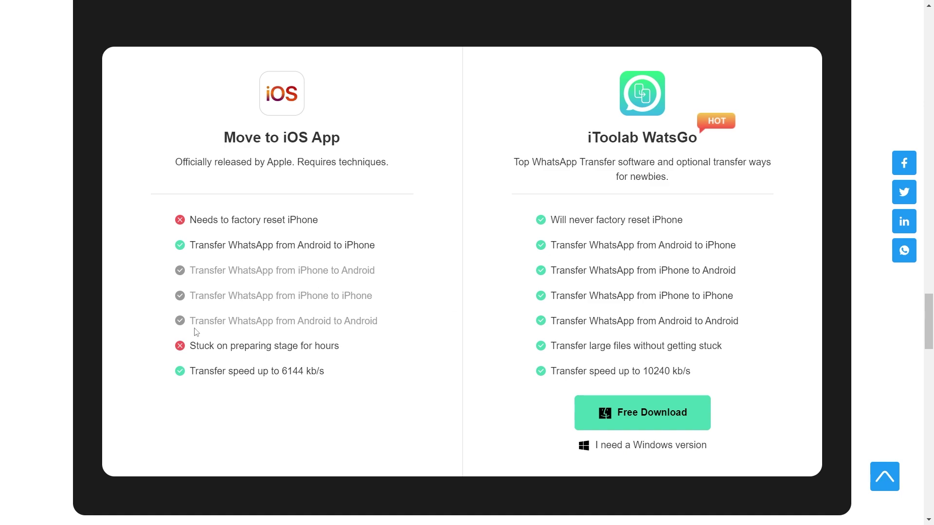
Highlight the Move to iOS drawbacks: getting stuck on preparing and requiring a factory reset
left_click_drag(191, 344, 340, 339)
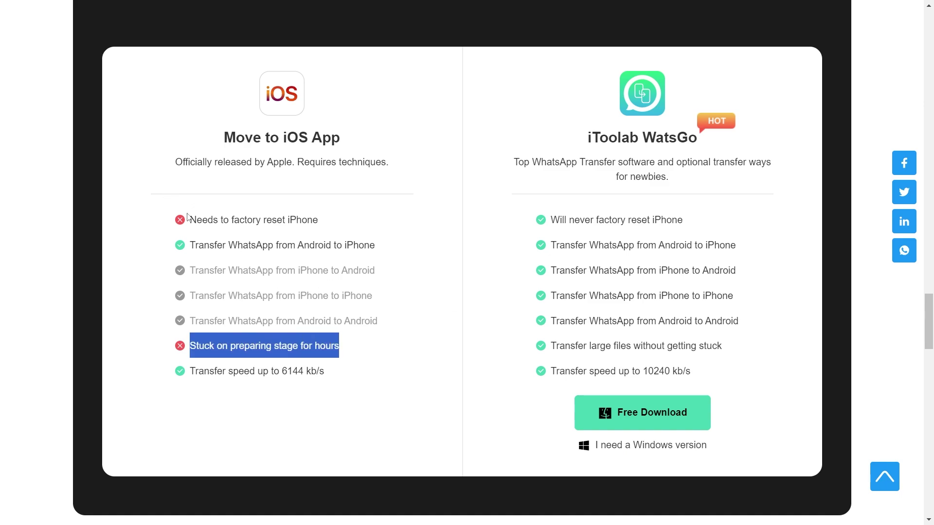
left_click_drag(190, 219, 314, 217)
left_click(386, 217)
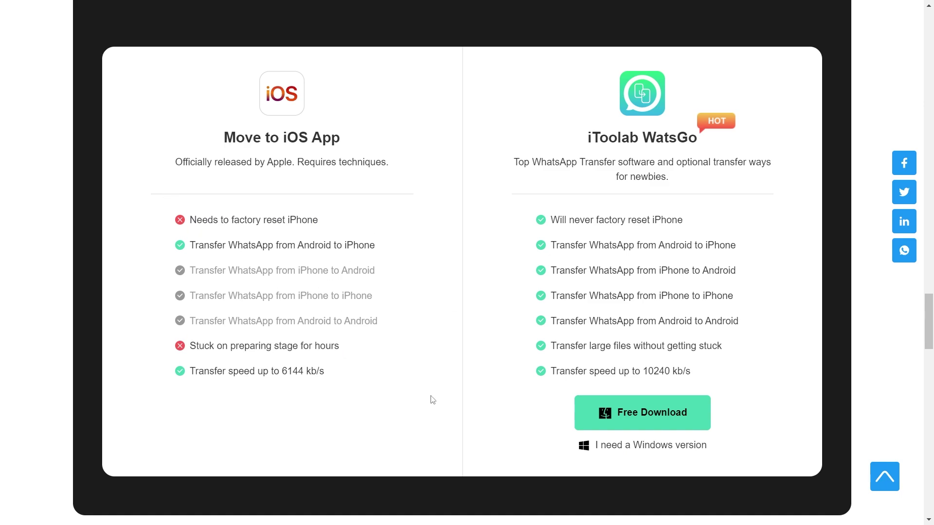